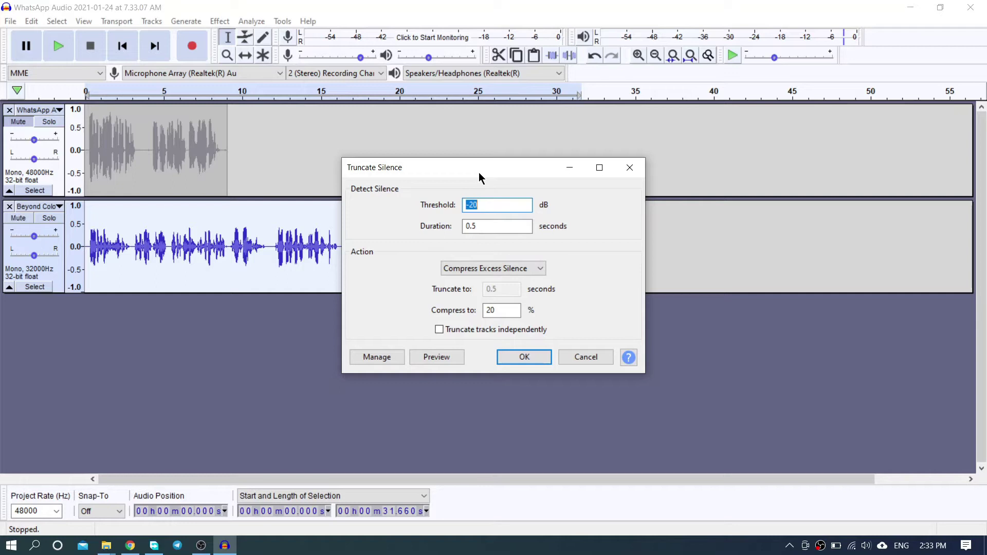
Set the silence detection threshold to -18 dB
left_click(480, 206)
left_click_drag(482, 205, 469, 205)
type("18")
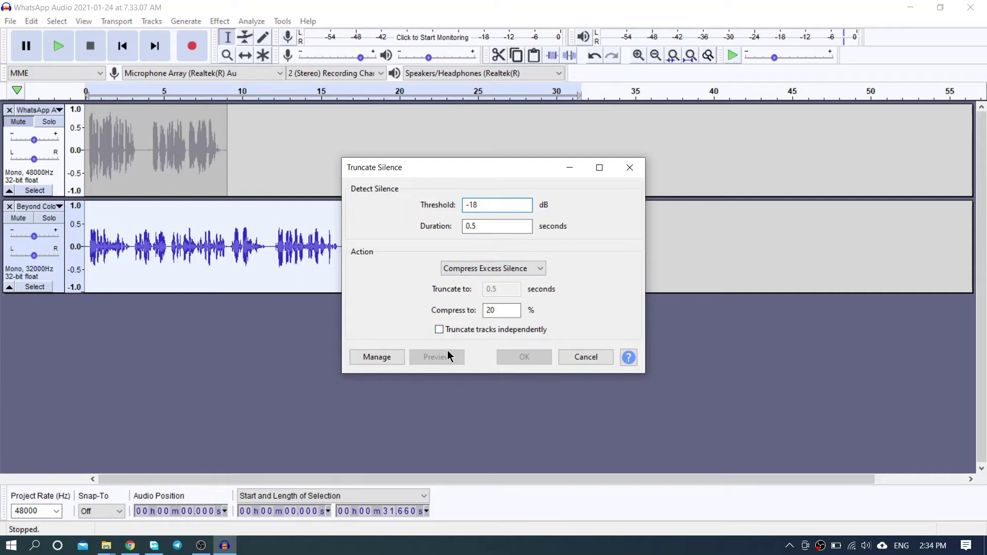
Return the silence detection threshold to -20 dB
left_click(500, 208)
key("BackSpace")
key("BackSpace")
type("20")
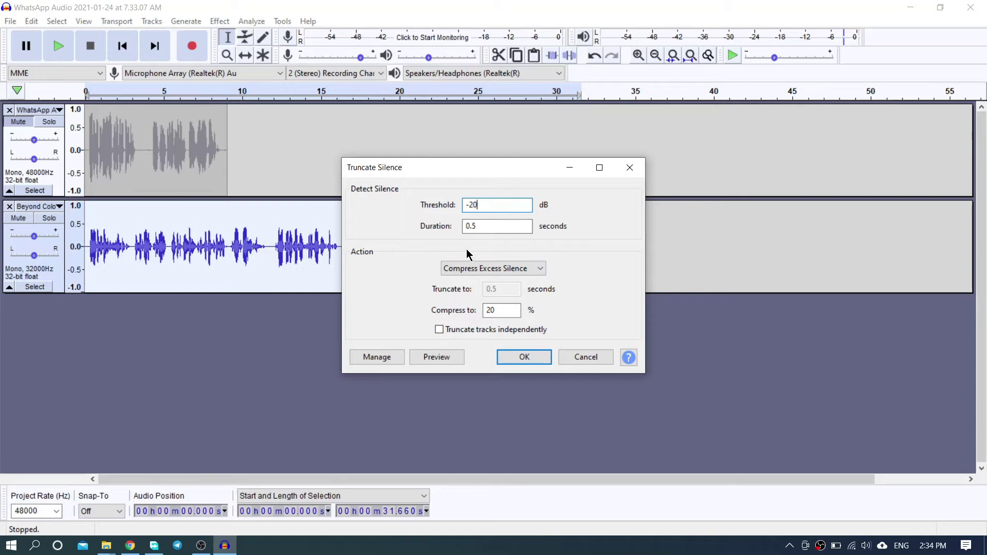
Switch the action to Truncate Detected Silence with truncation to 0.5 seconds, and apply it to the selected clip
left_click(531, 267)
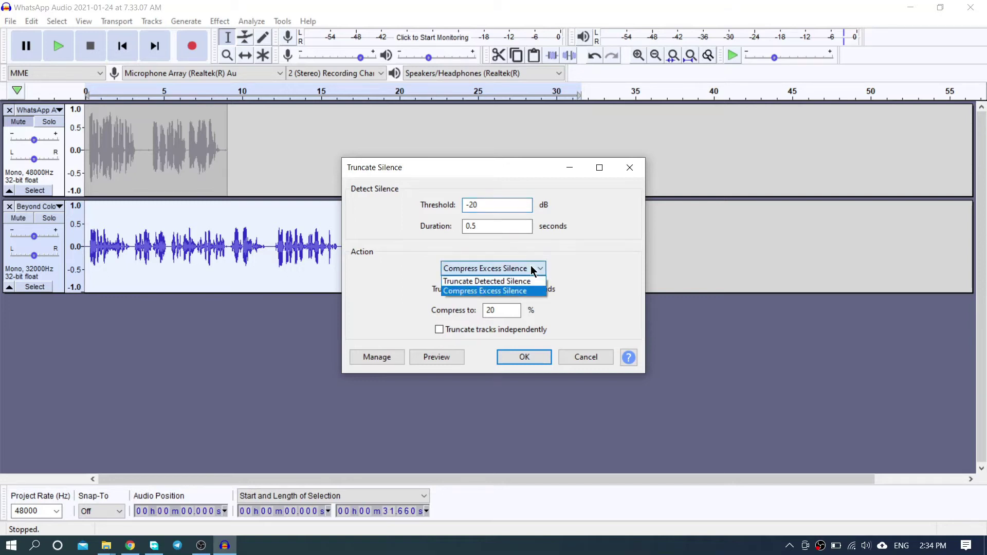
left_click(521, 292)
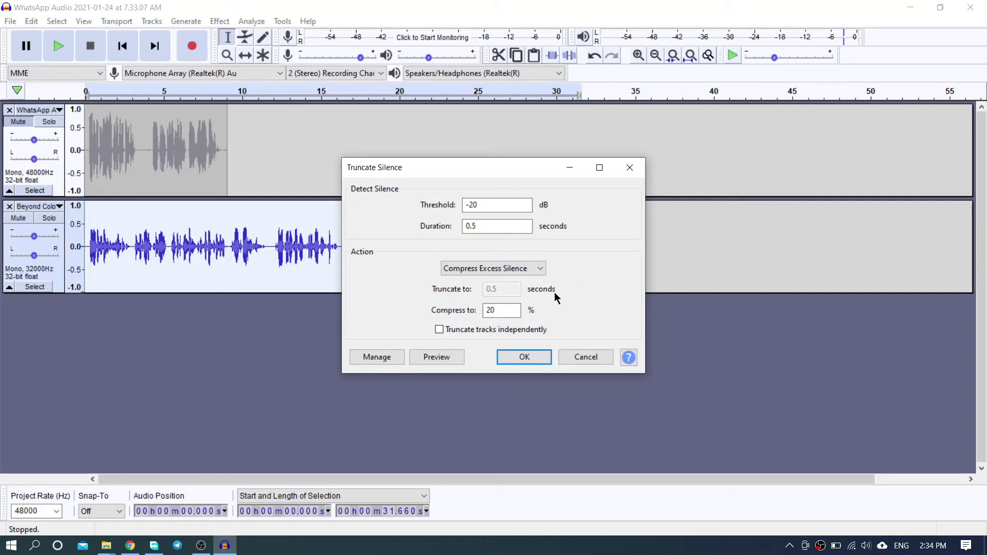
key("Up")
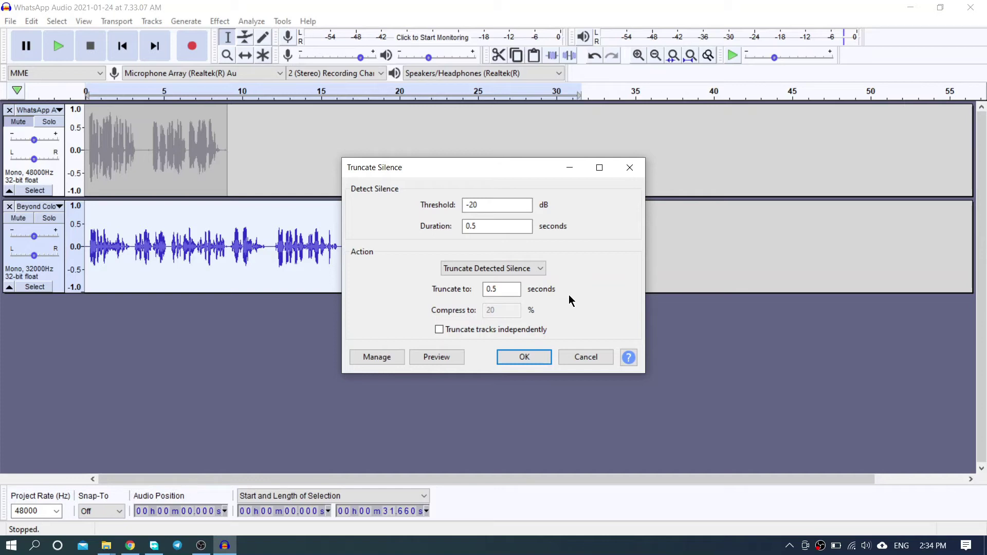
double_click(501, 289)
left_click(506, 289)
left_click(525, 358)
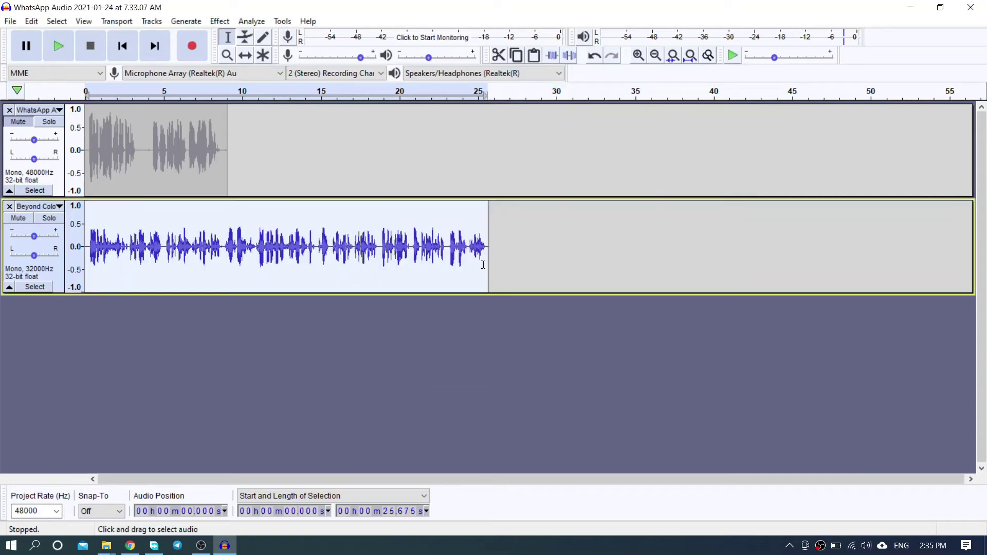
left_click_drag(484, 264, 526, 264)
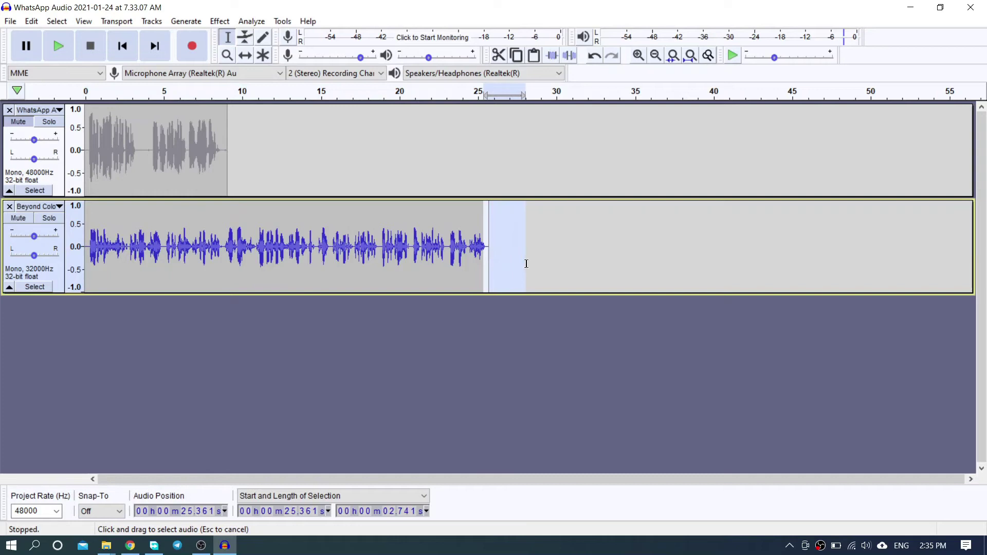
left_click(374, 247)
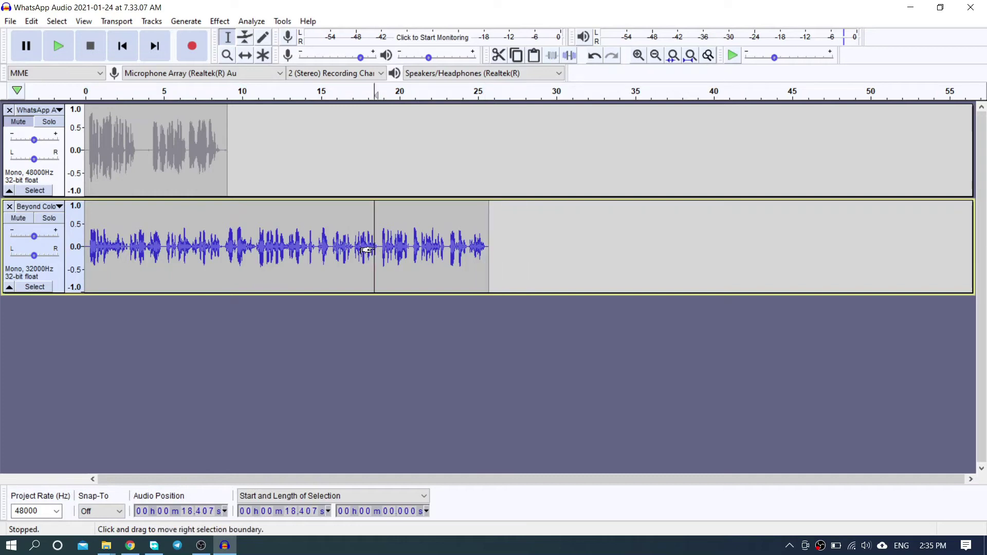
left_click(91, 252)
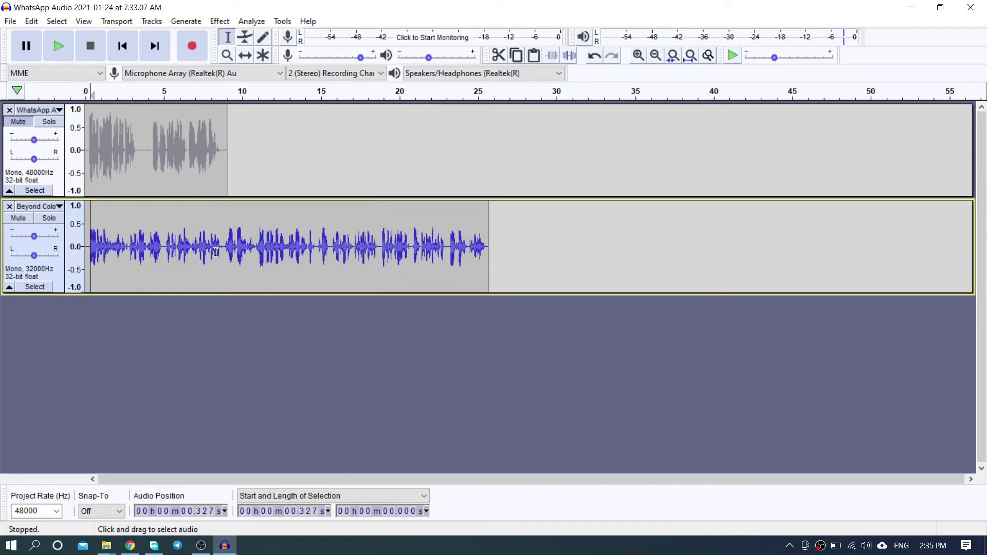
Review the Truncate Silence settings for the whole Beyond Colo clip and close them without applying
double_click(304, 273)
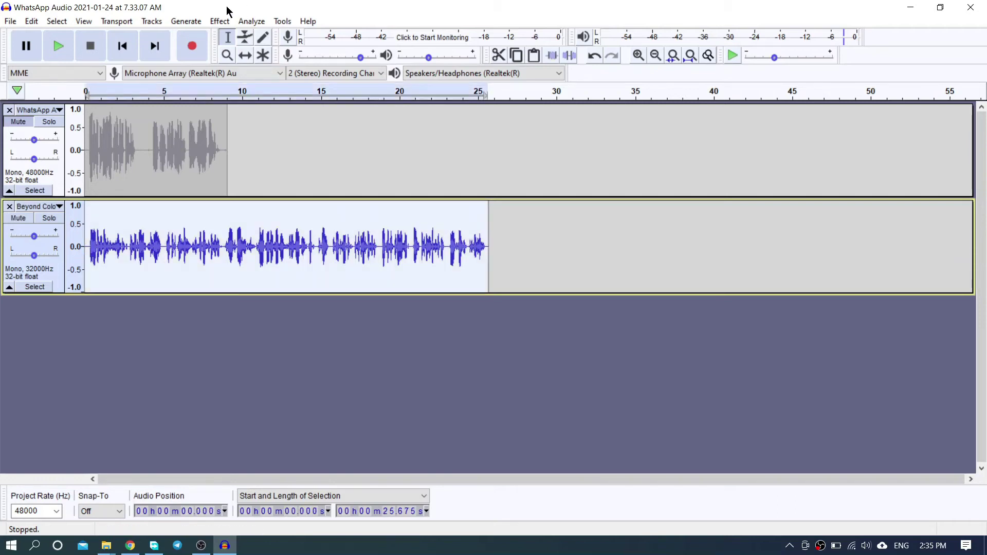
left_click(220, 22)
left_click(286, 388)
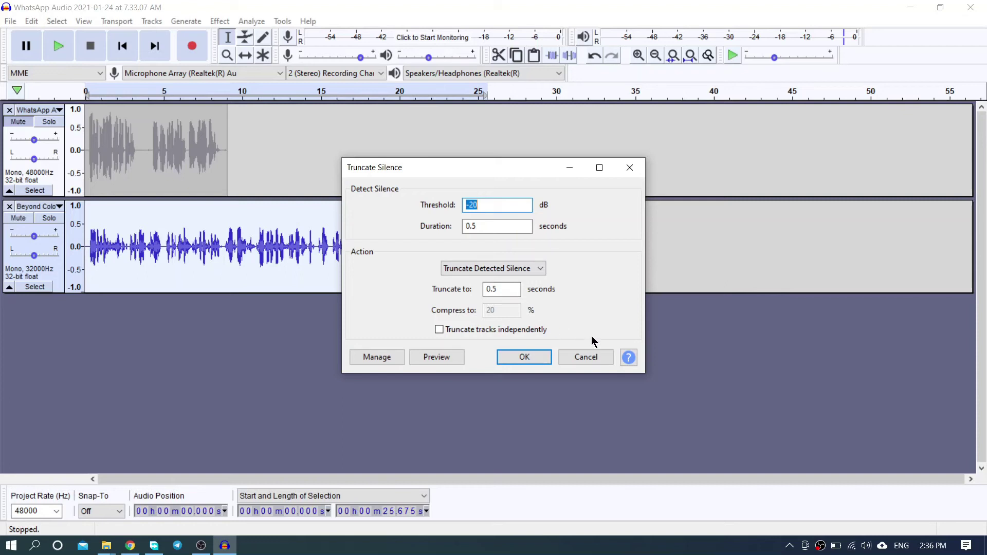
left_click(586, 357)
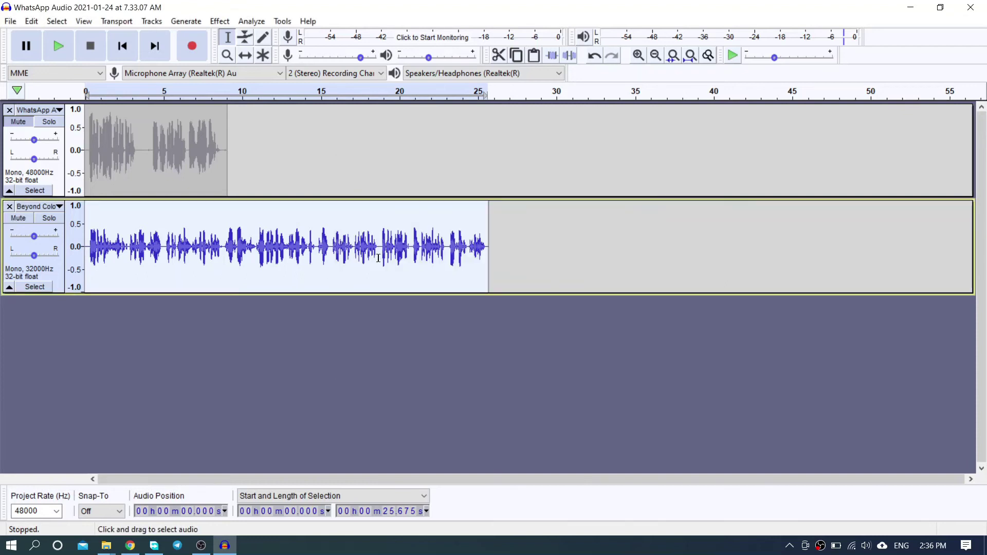
Examine the truncated pause around 18.7 s in the Beyond Colo waveform and the speech fading out before it
left_click(379, 262)
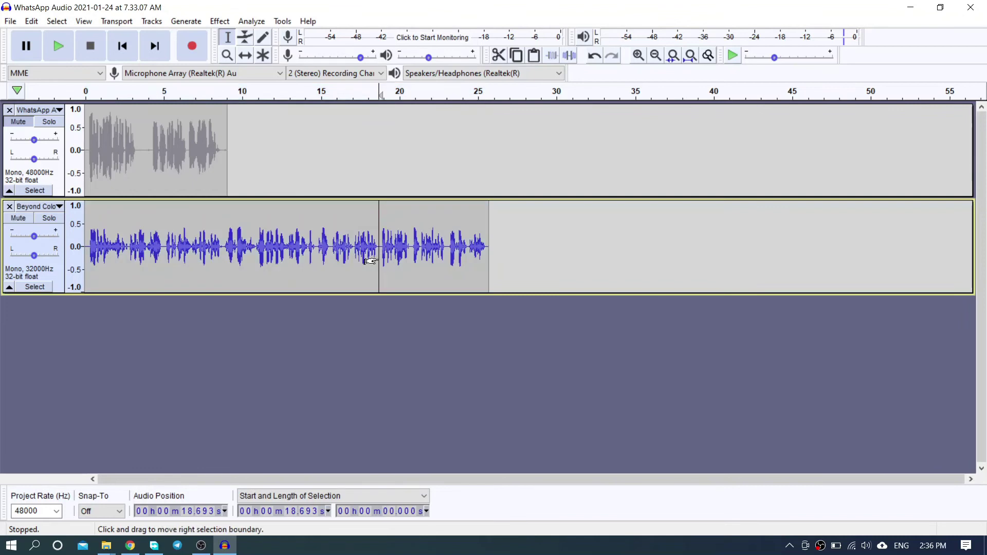
scroll(379, 259, "up", 5, "ctrl")
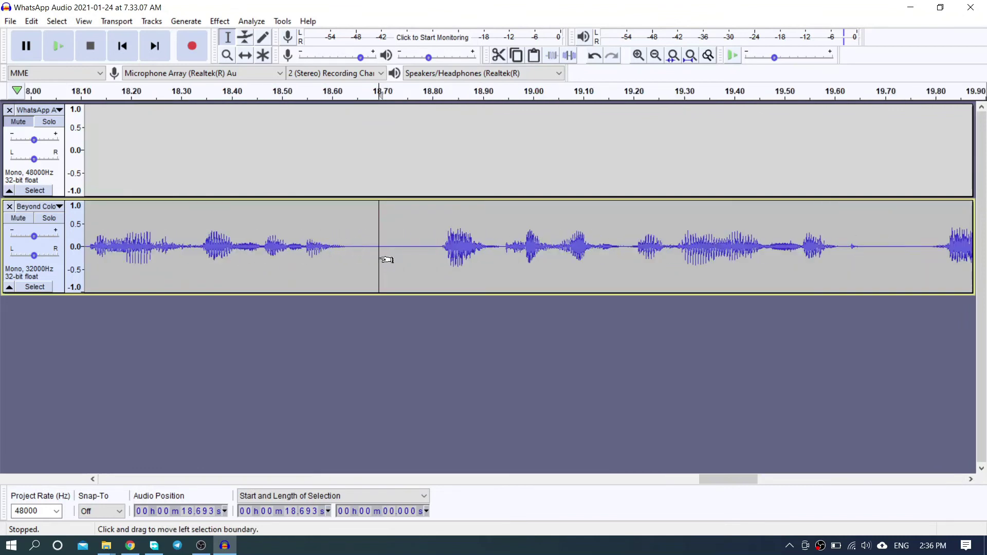
left_click_drag(279, 252, 327, 253)
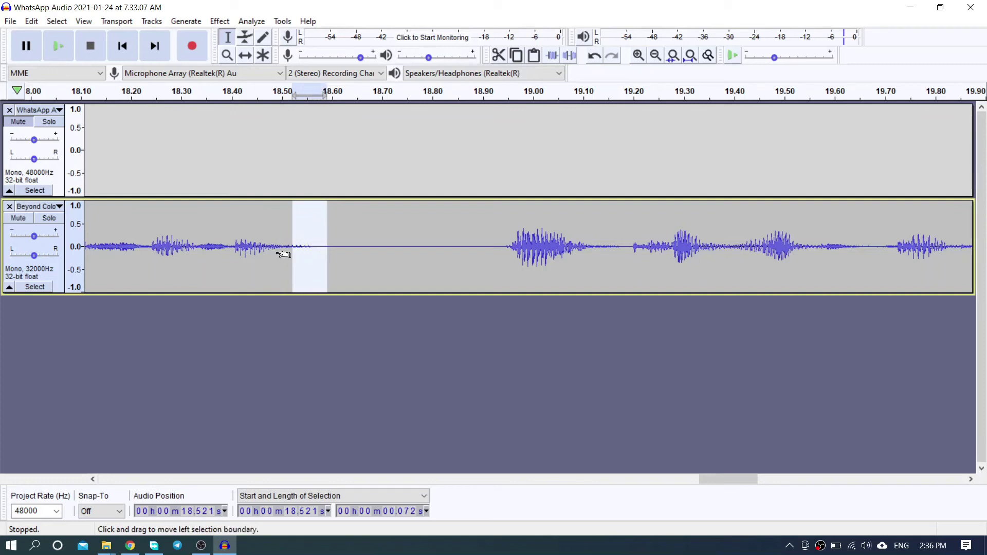
scroll(276, 253, "down", 2)
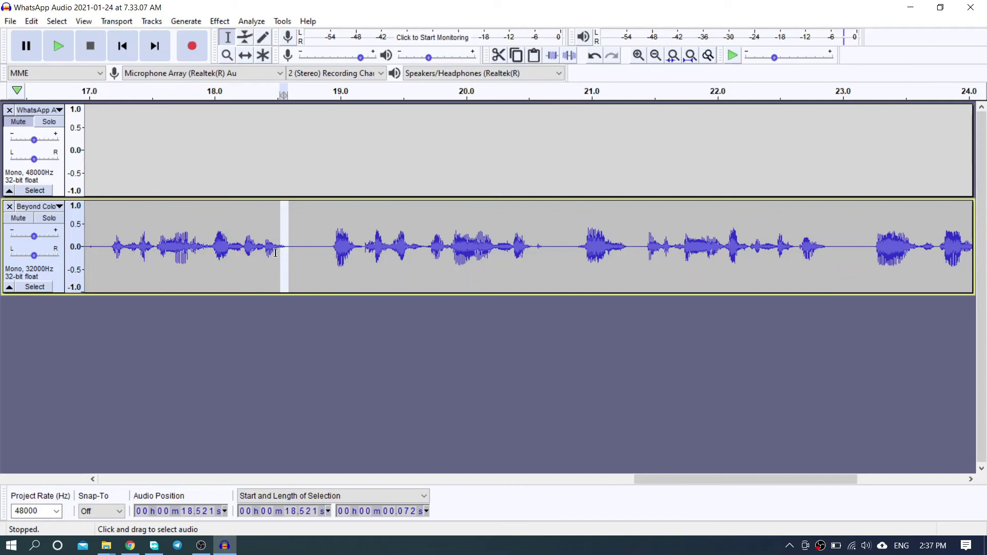
left_click_drag(261, 253, 296, 257)
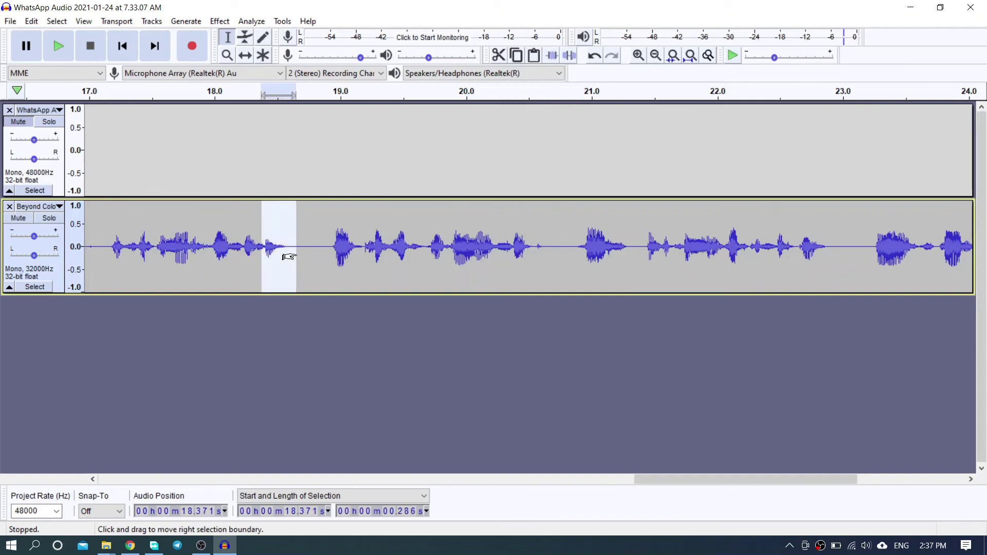
left_click(330, 247)
scroll(322, 248, "down", 2)
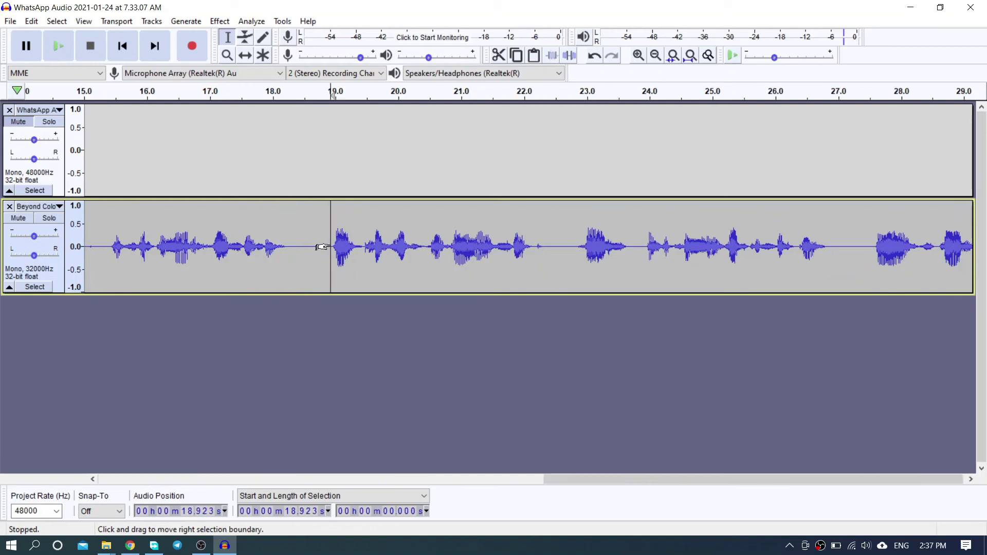
scroll(322, 247, "down", 1)
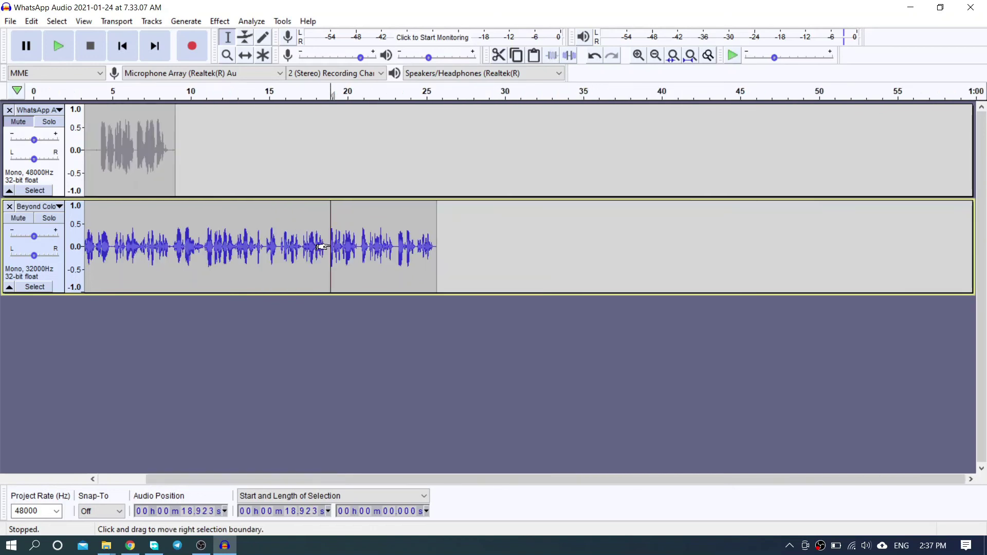
Amplify the whole Beyond Colo clip by 15.3 dB with clipping allowed
double_click(265, 245)
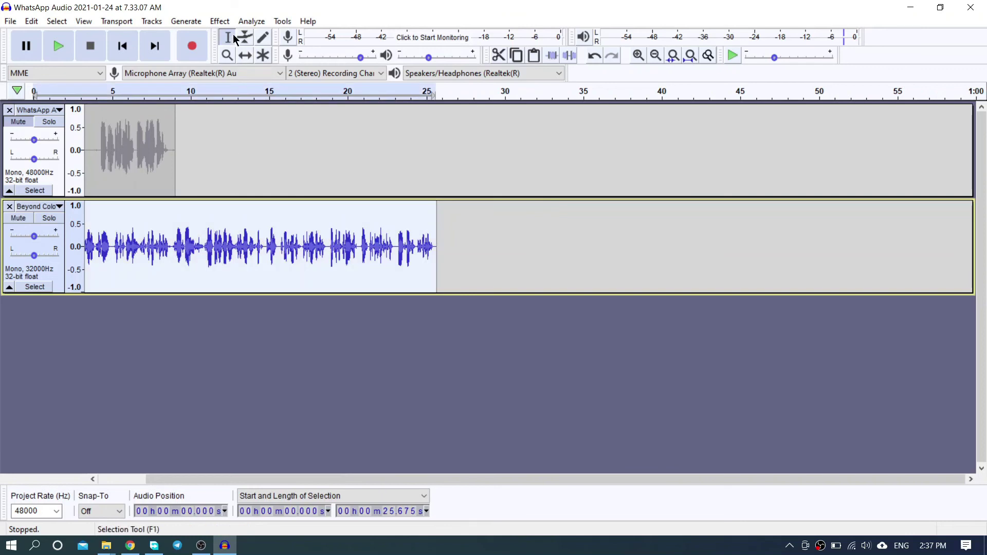
left_click(222, 23)
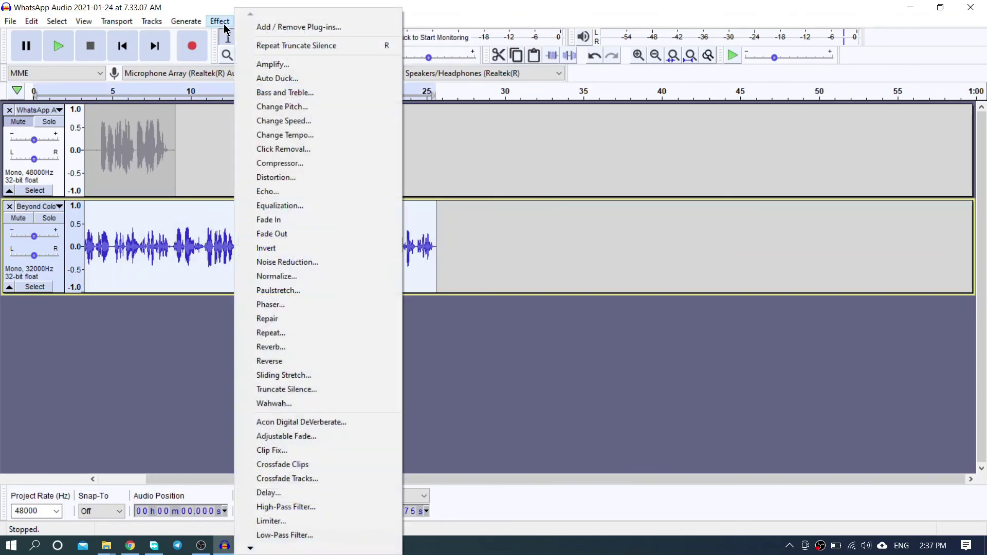
left_click(251, 64)
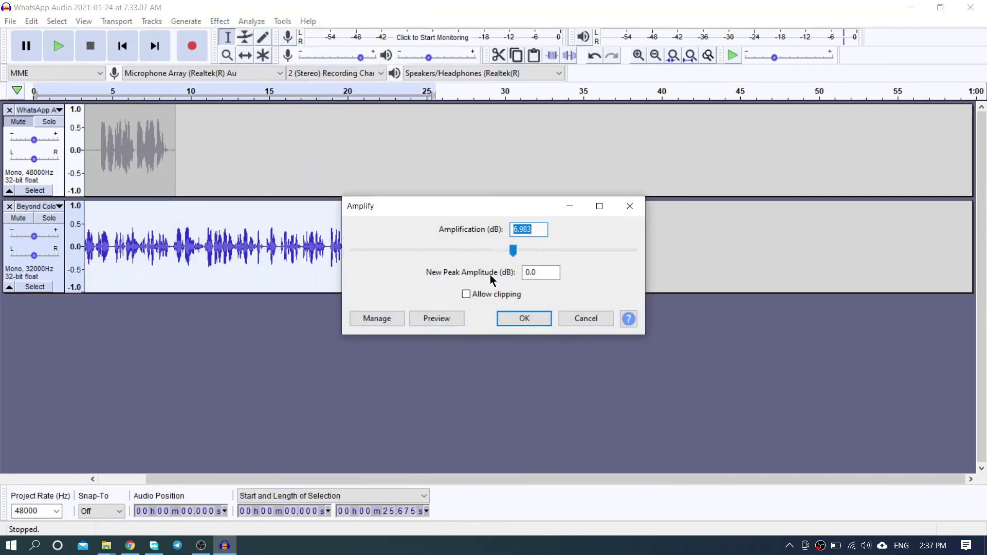
left_click(466, 294)
left_click_drag(512, 250, 534, 260)
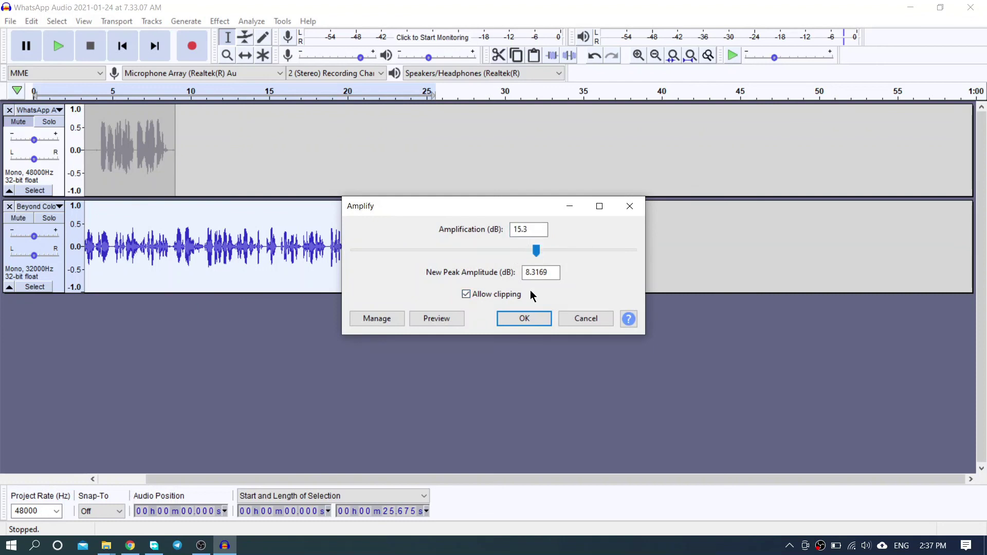
left_click(524, 318)
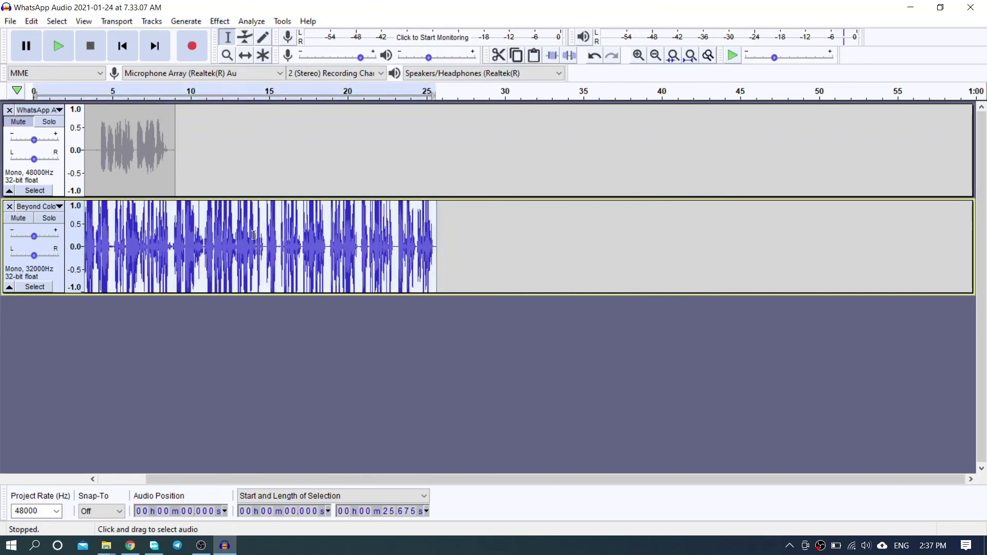
Undo the amplification of the Beyond Colo clip
left_click(263, 253)
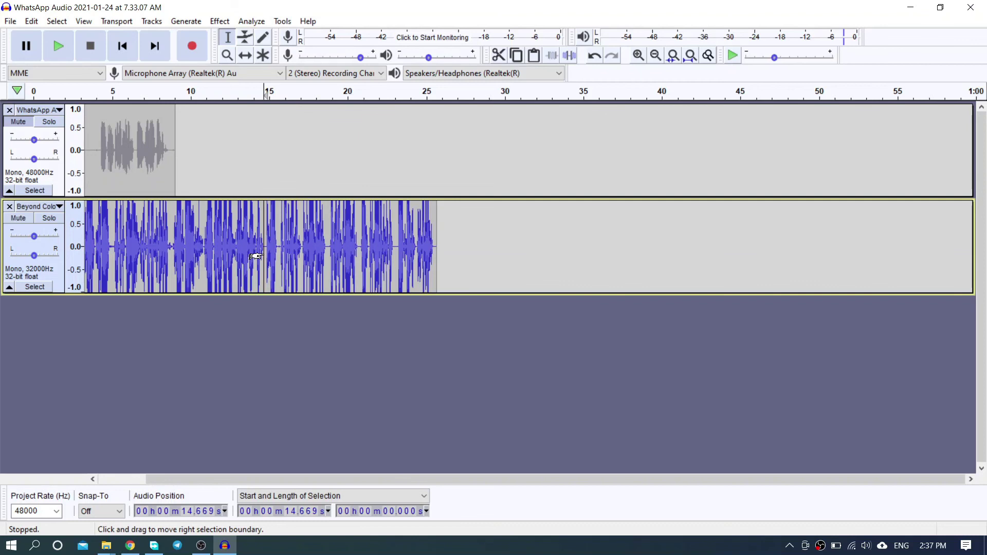
key("ctrl+z")
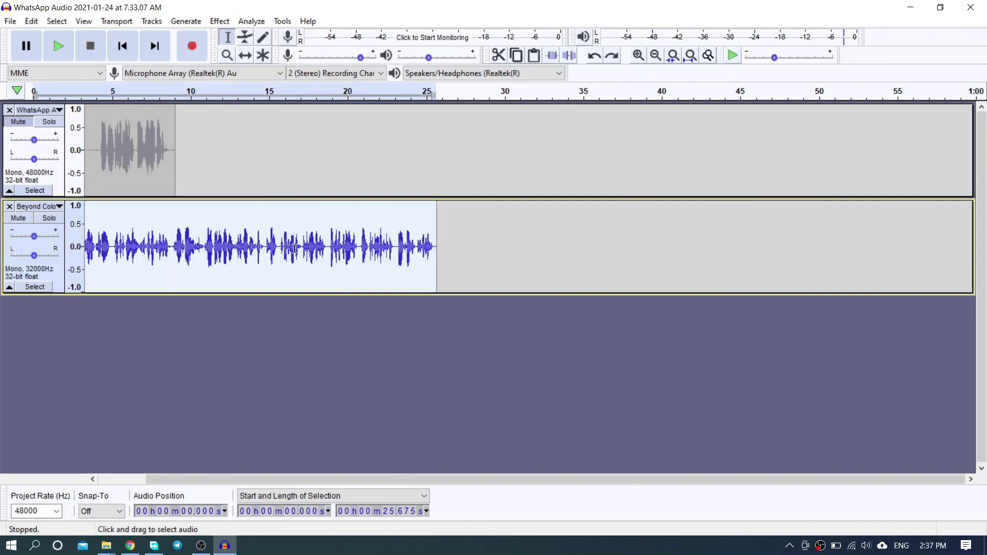